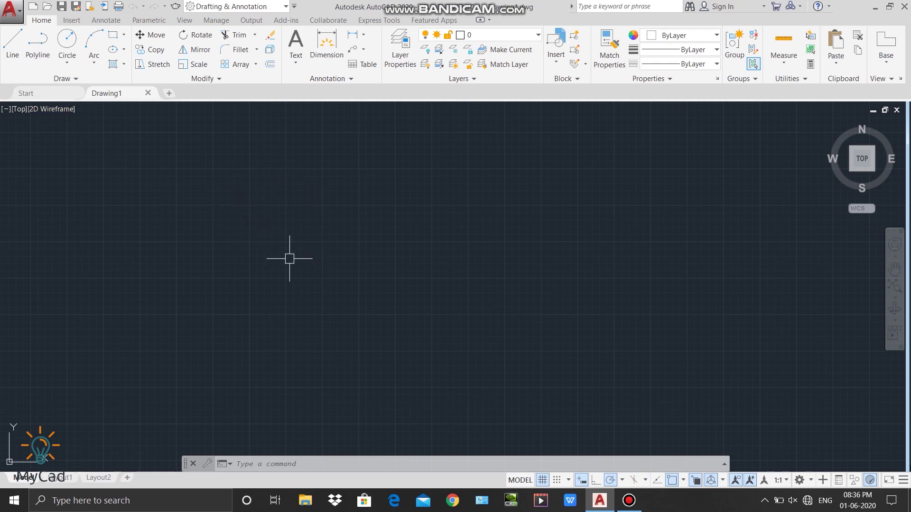
- Draw a seven-sided irregular polyline outline left of centre, closing it back to its start point
click(38, 47)
click(256, 265)
click(358, 202)
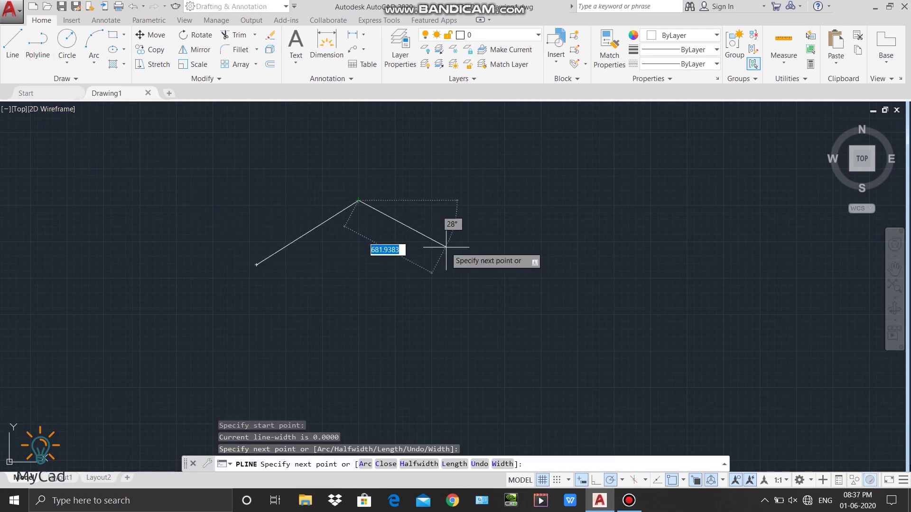
click(447, 247)
click(447, 333)
click(415, 356)
click(299, 320)
click(269, 350)
click(172, 298)
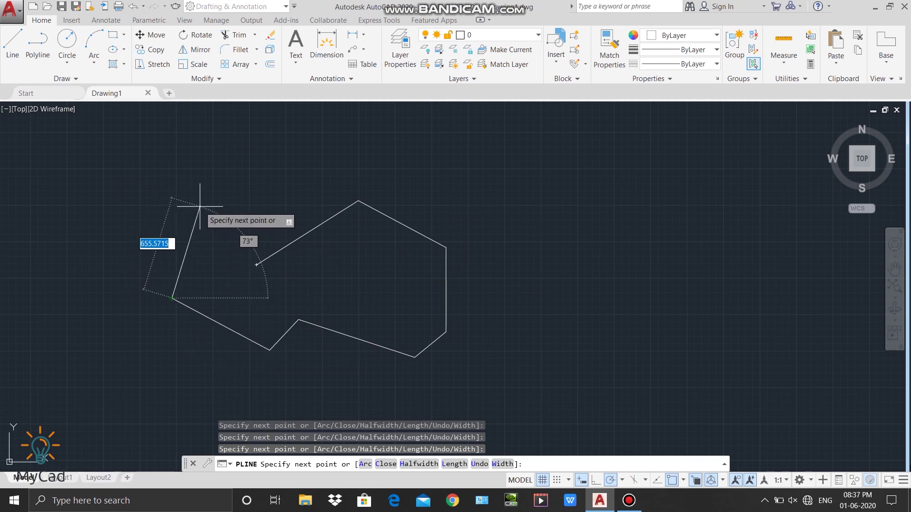
text(c)
key(Return)
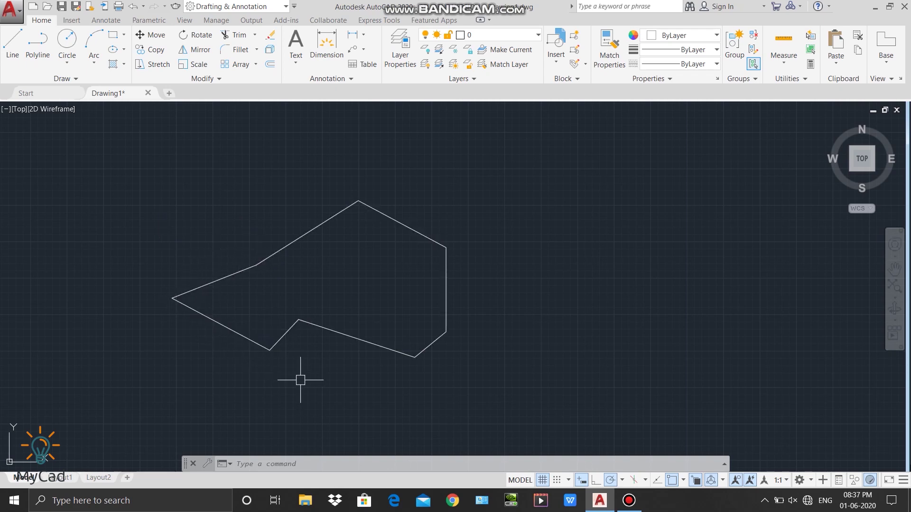
- Convert the closed polyline outline into a region with REGION
text(regi)
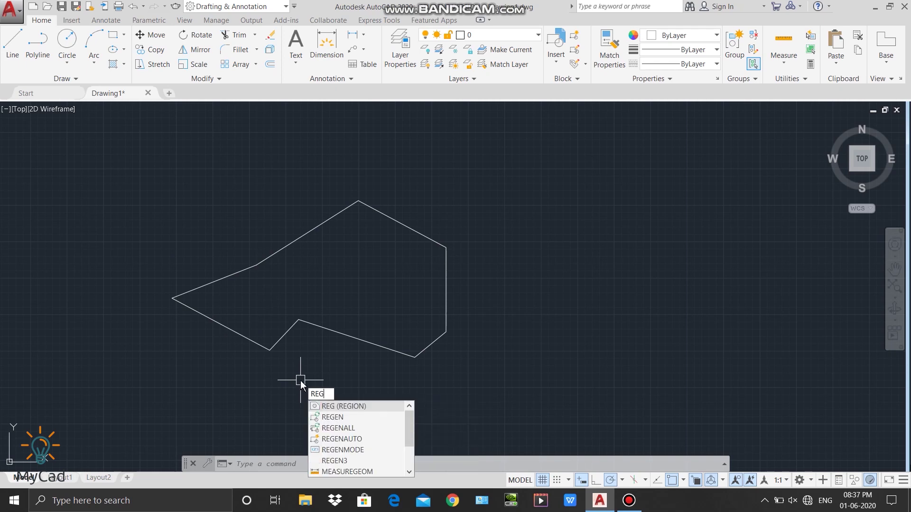
key(Return)
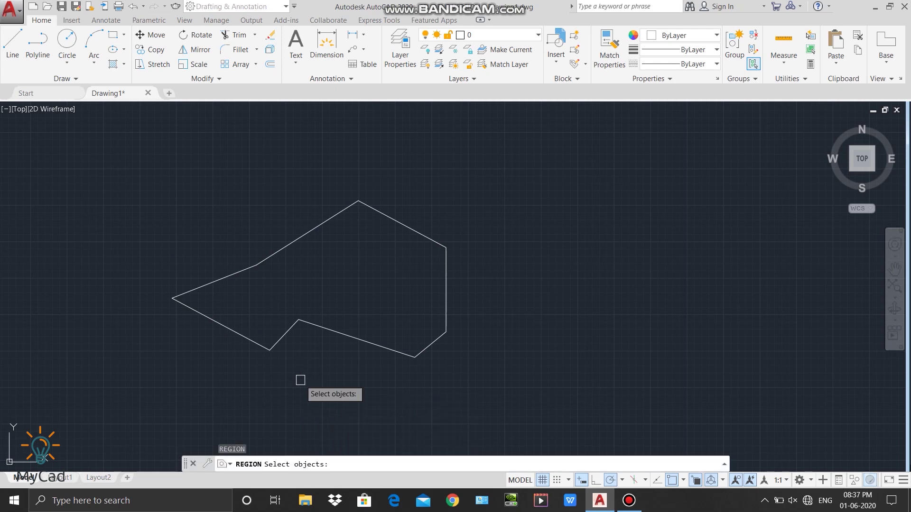
click(306, 325)
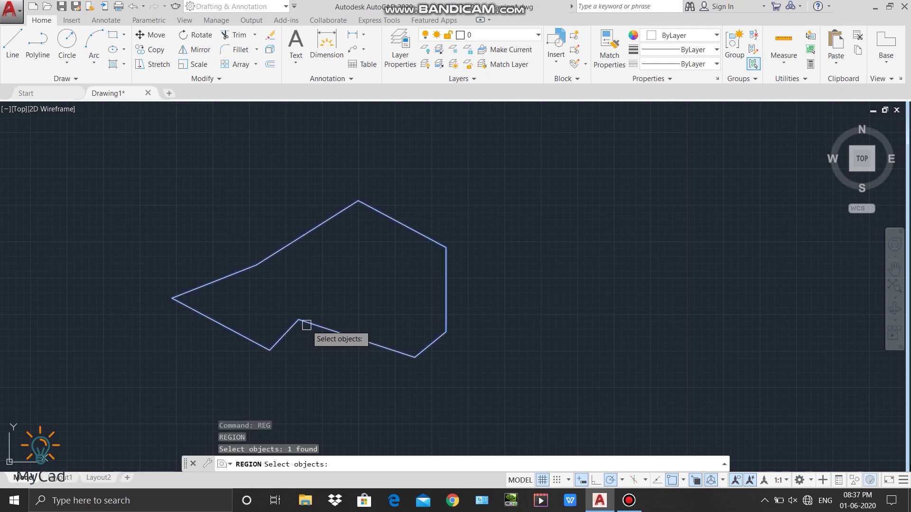
key(Return)
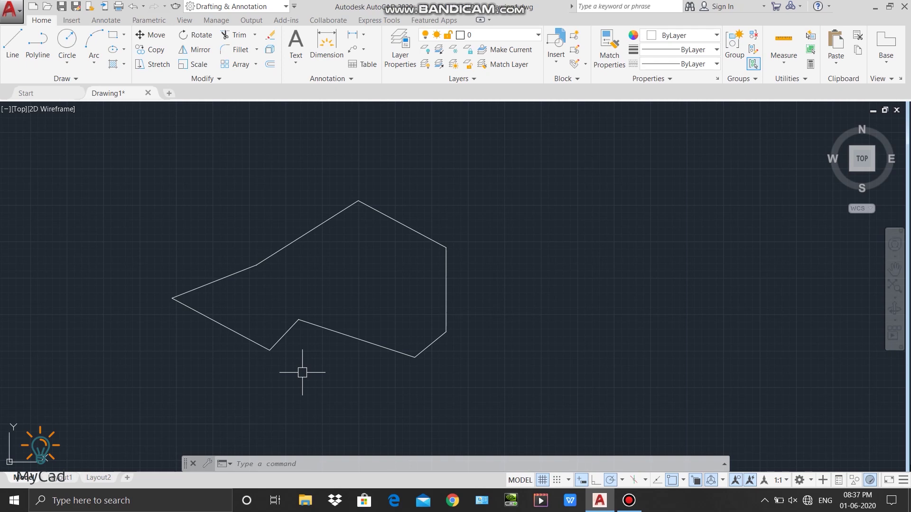
- Run MASSPROP on the region to show area 1142451.2541 and perimeter 4872.0280
text(massprop)
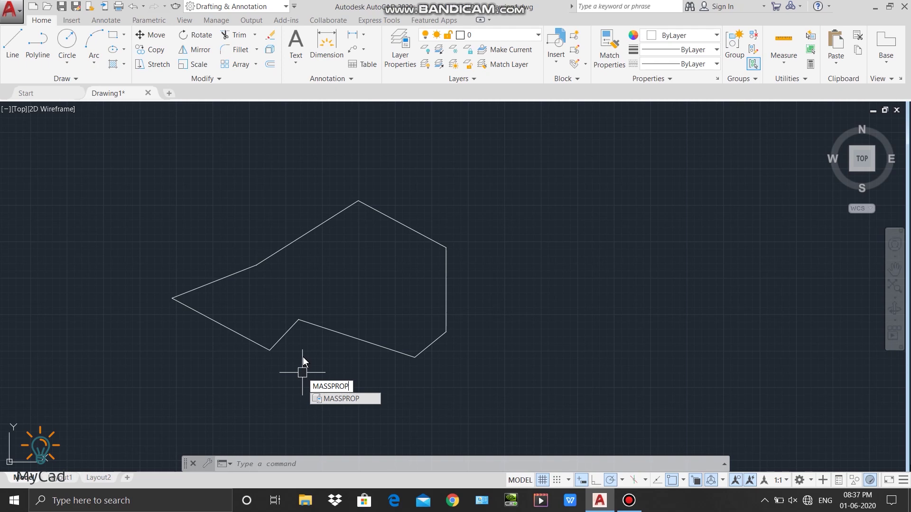
key(Return)
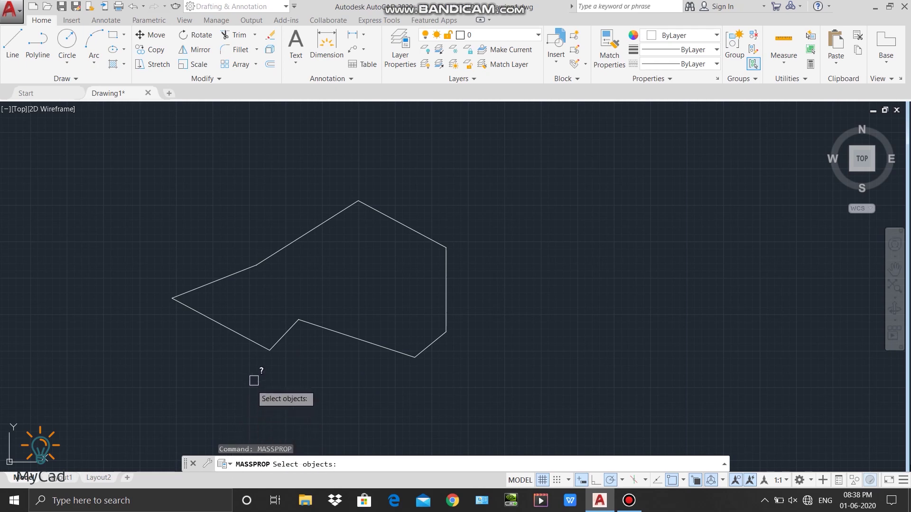
click(332, 331)
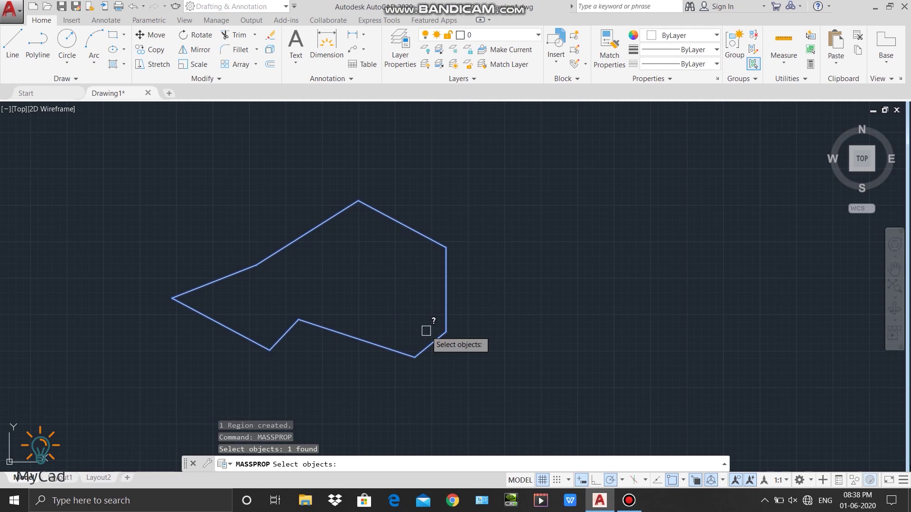
key(Return)
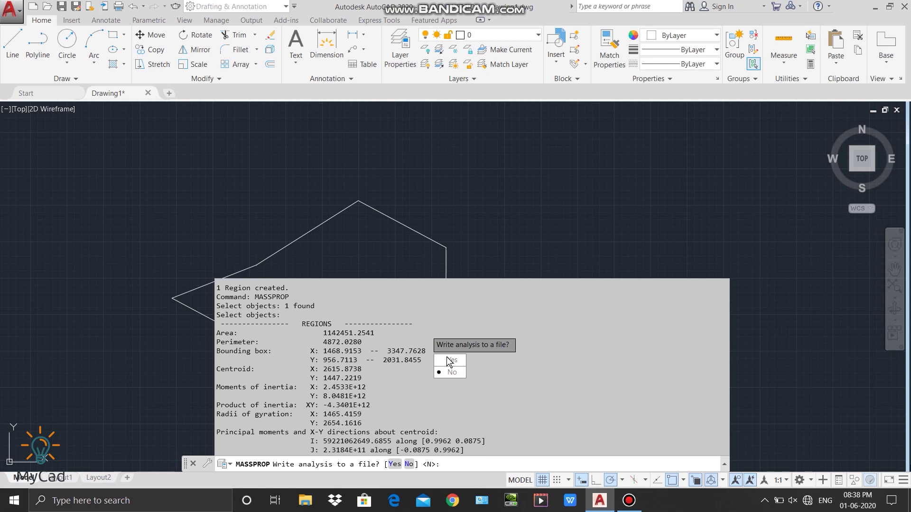
- Decline writing the mass-properties analysis to a file and end MASSPROP
click(455, 381)
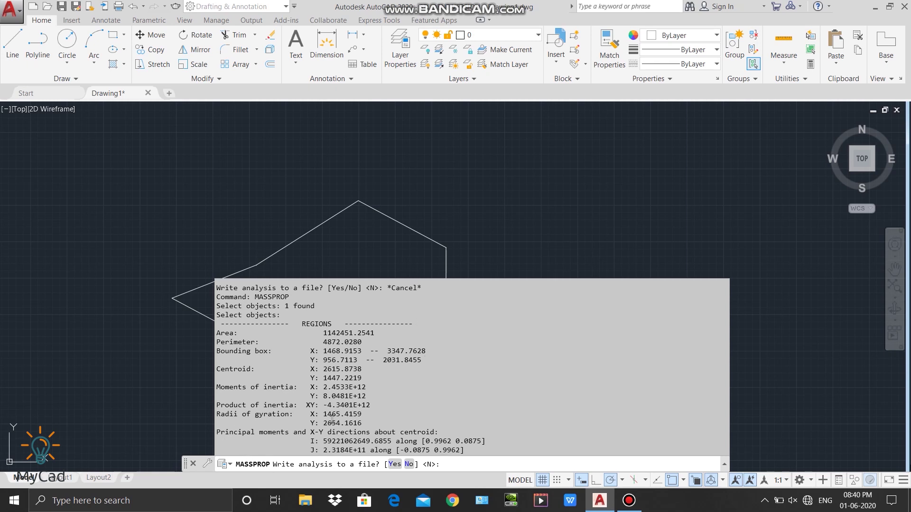
key(Escape)
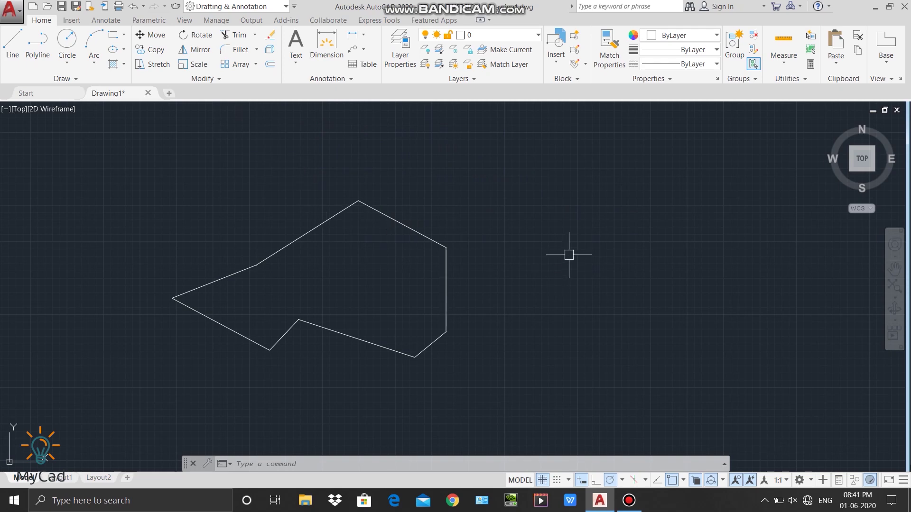
- Draw a circle of radius 250 to the right of the outline
click(70, 47)
click(619, 222)
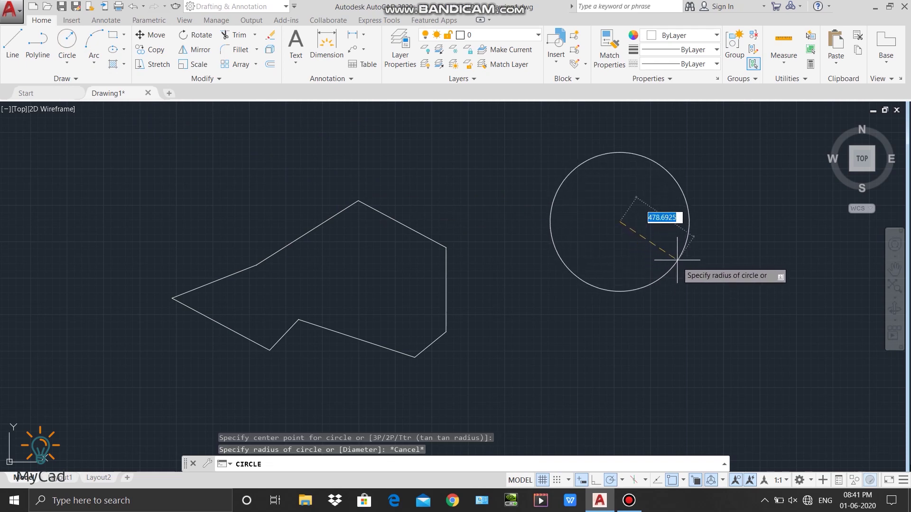
text(250)
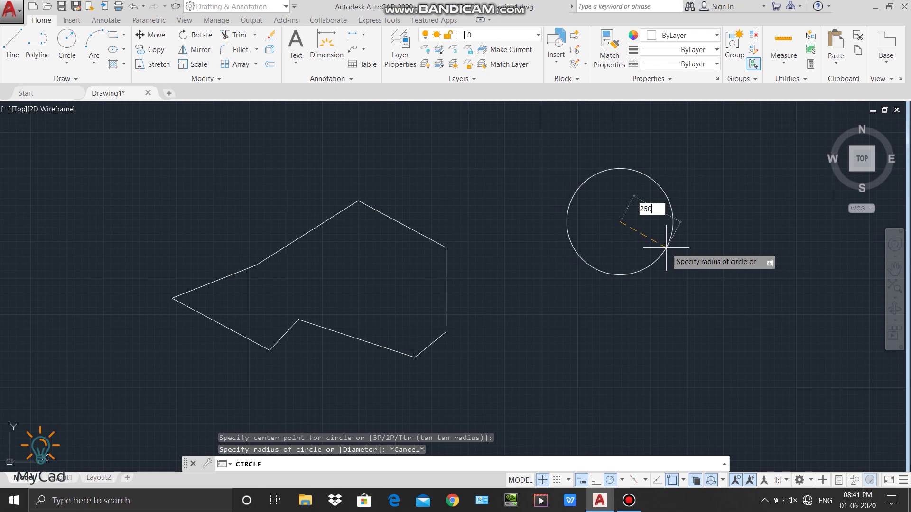
key(Return)
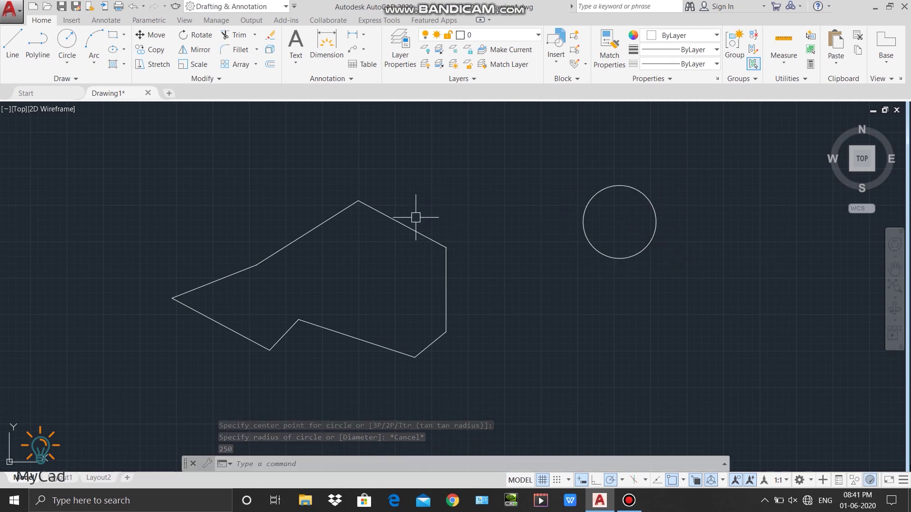
- Convert the circle into a second region with REG
text(REG)
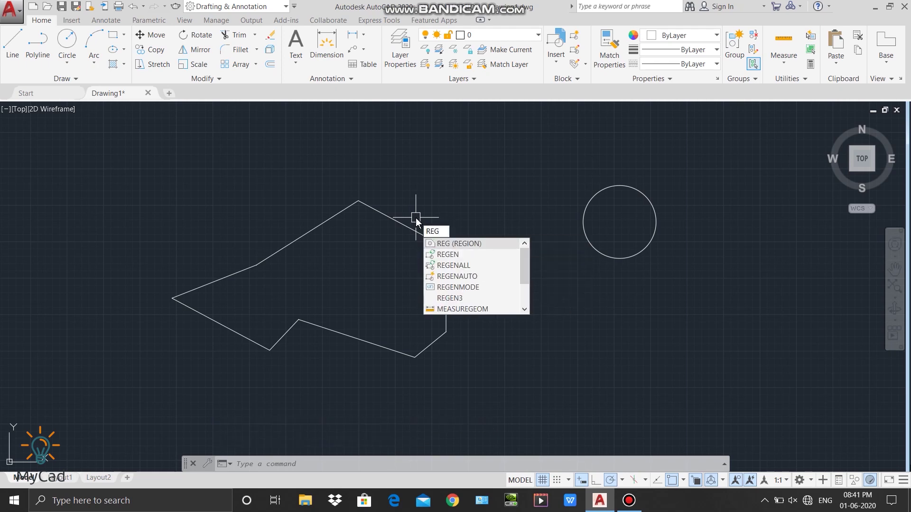
key(Return)
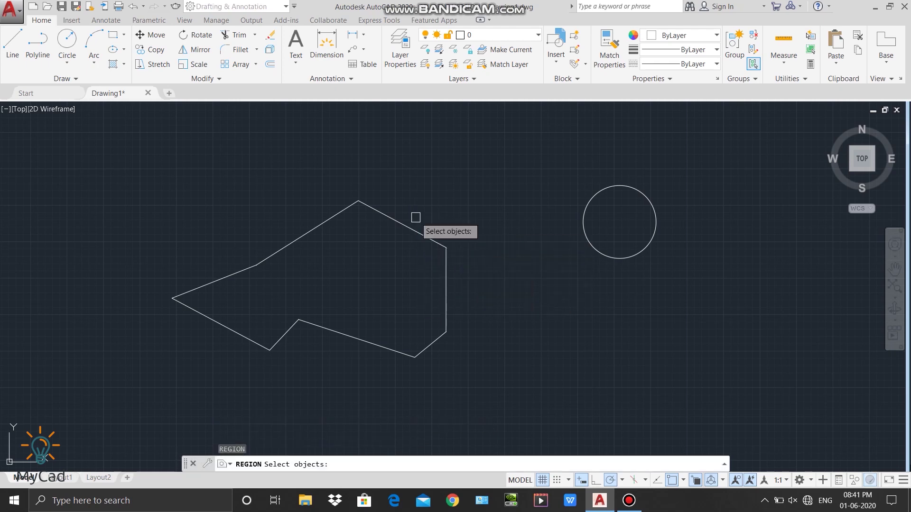
click(593, 246)
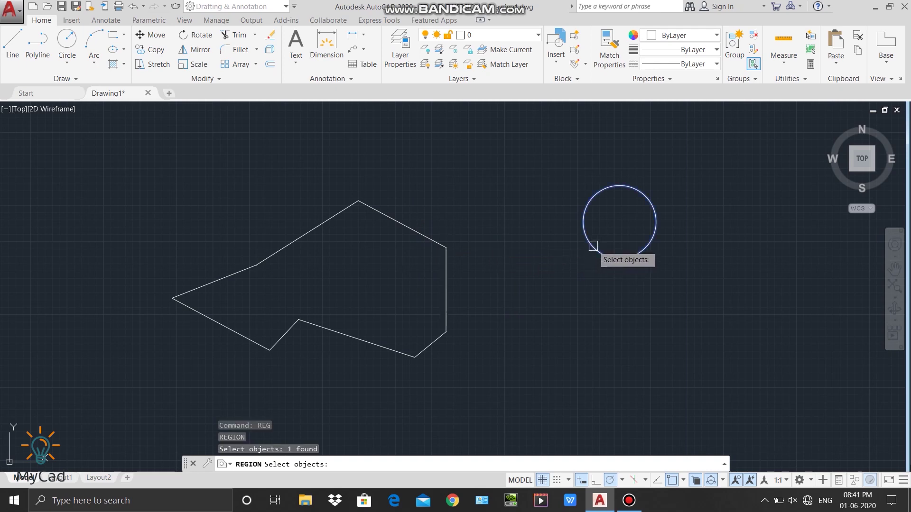
key(Return)
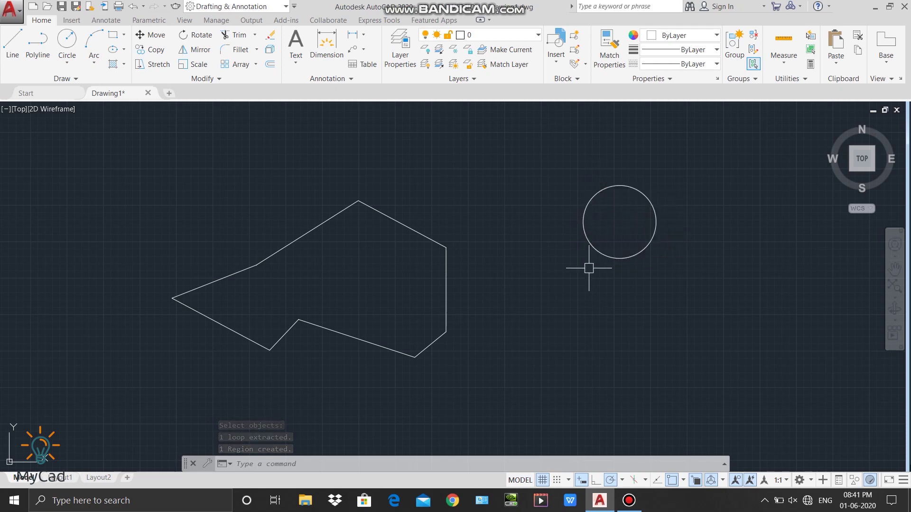
text(massprop)
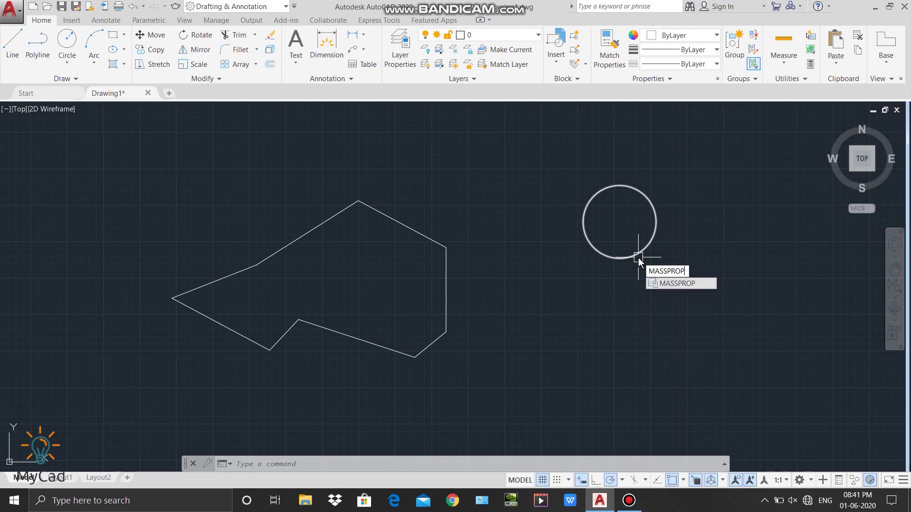
- Show the circle region's area 196349.5408 and perimeter 1570.7963, then cancel the file prompt
key(Return)
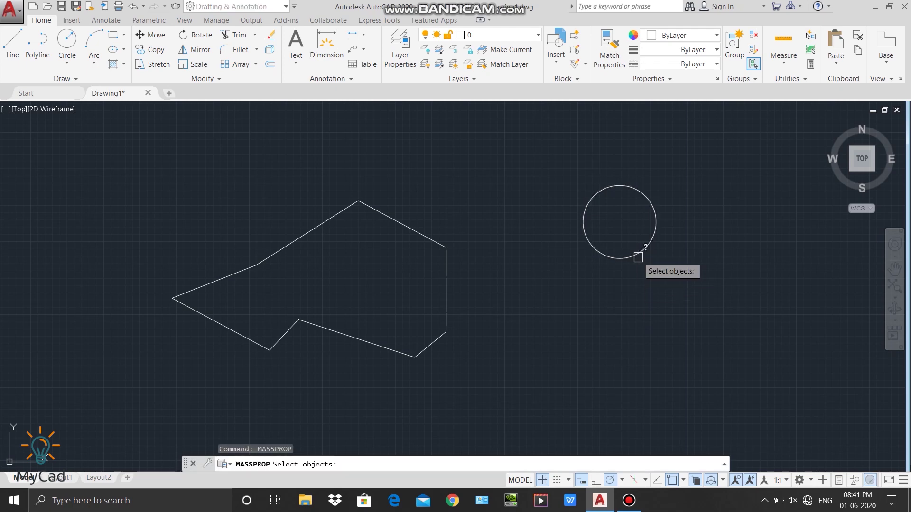
click(598, 191)
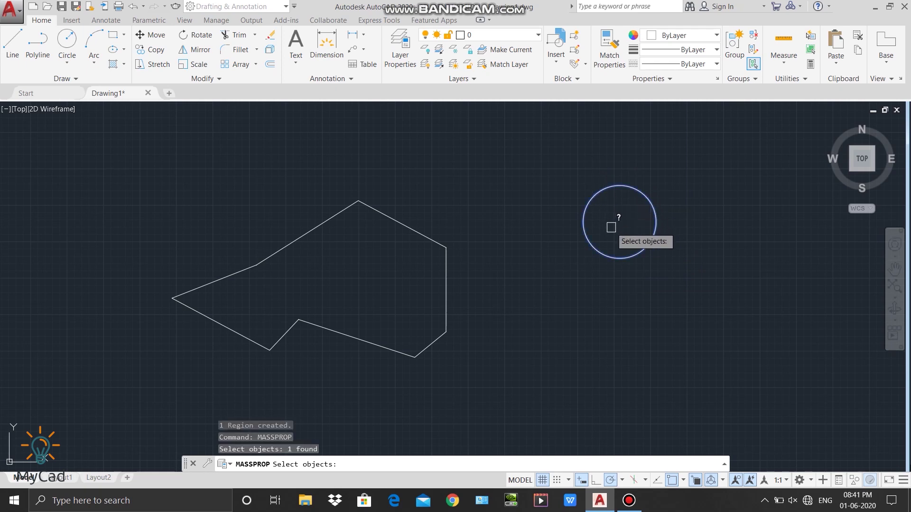
key(Return)
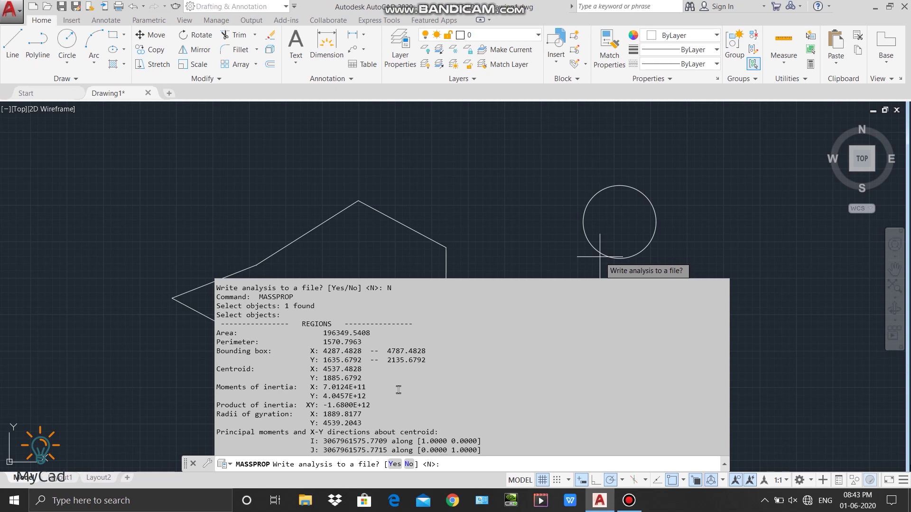
key(Escape)
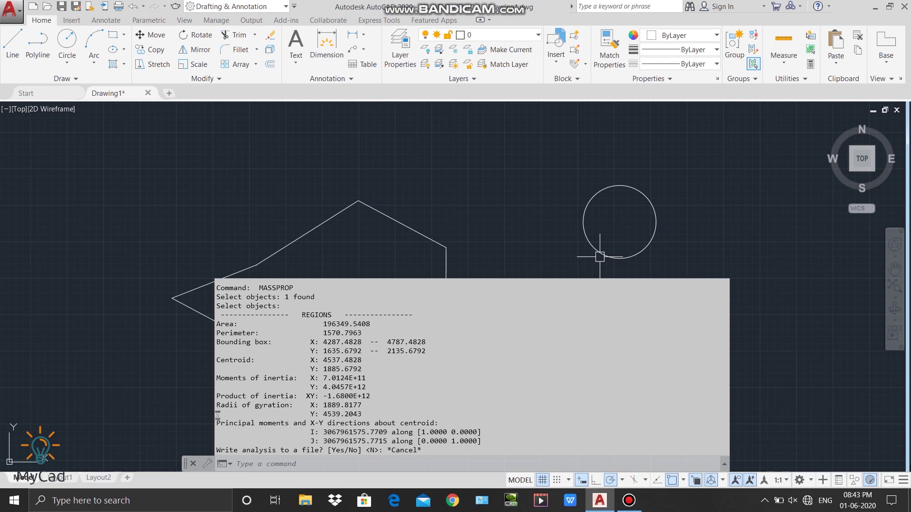